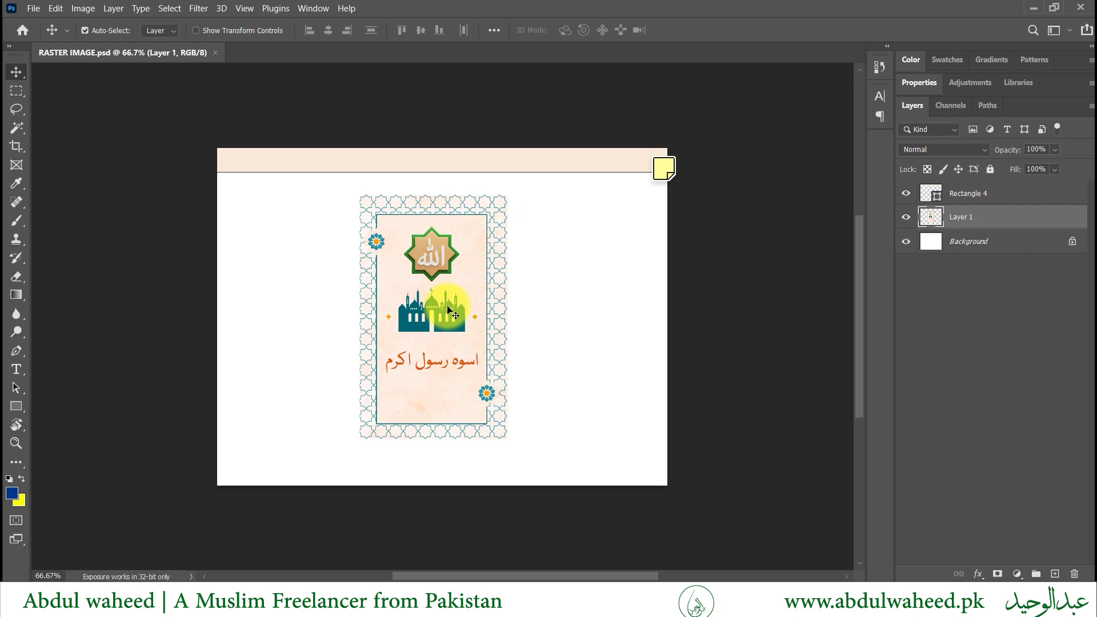
# Step: Open RASTER IMAGE.psd from the 3 - RASTER IMAGES project folder in Photoshop
pyautogui.scroll(2, 409, 329)
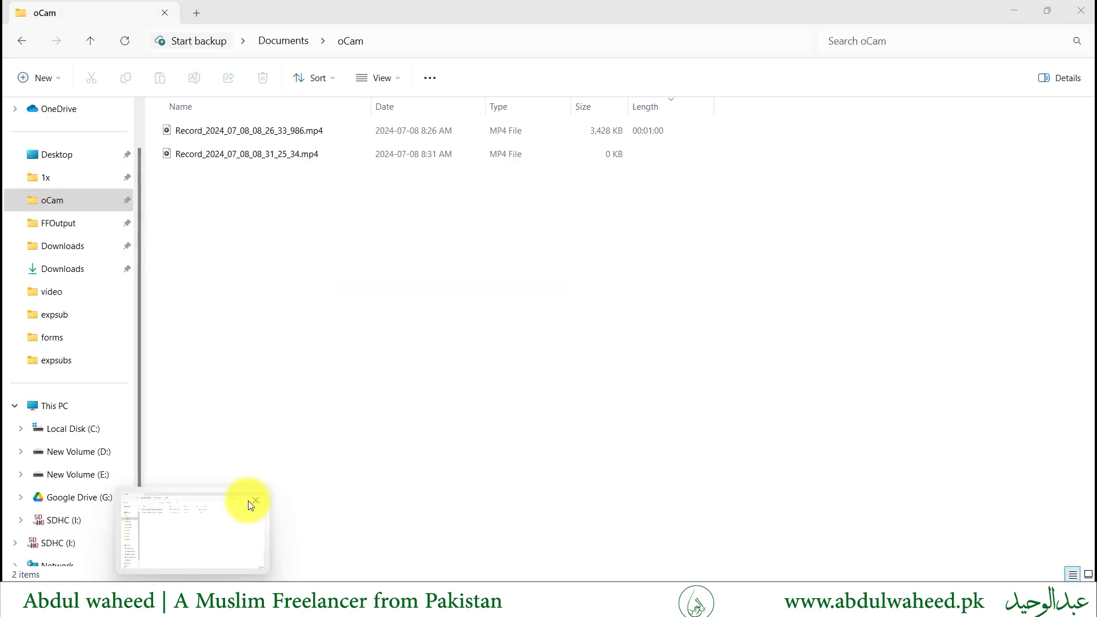
pyautogui.hotkey('alt', 'Tab')
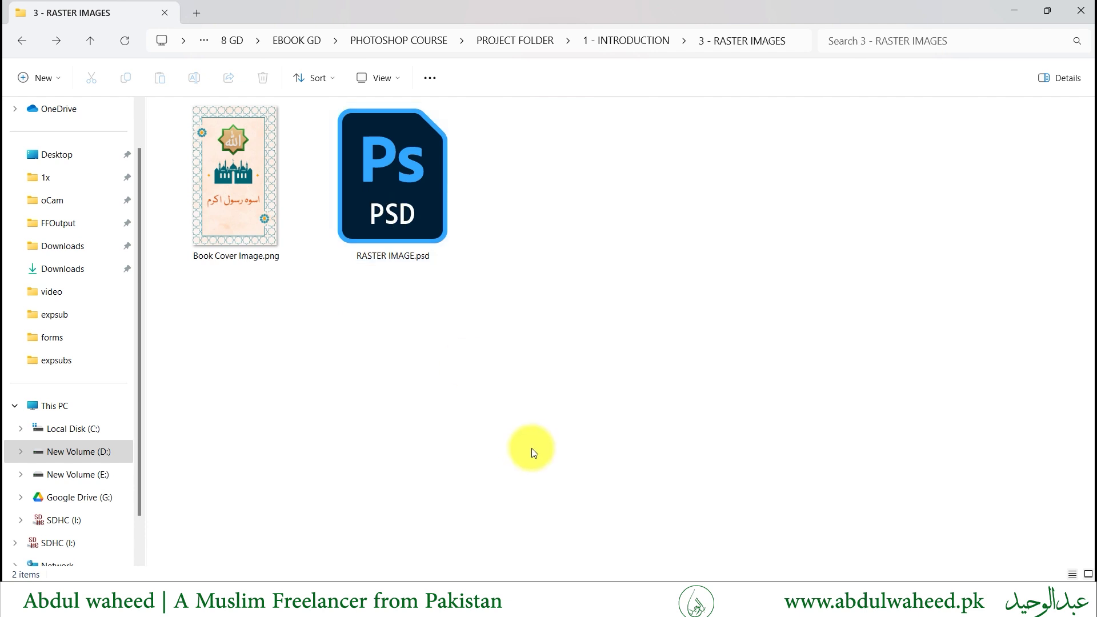
pyautogui.doubleClick(389, 252)
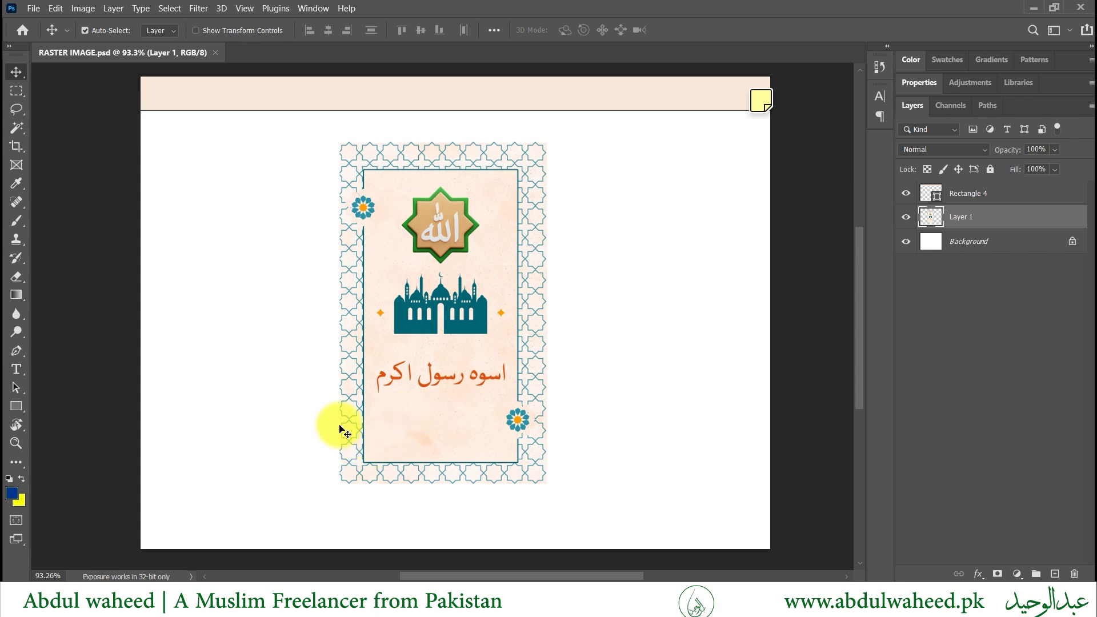
# Step: Examine the pixels that form the teal star pattern in the book cover's border at very high magnification
pyautogui.scroll(3, 354, 412)
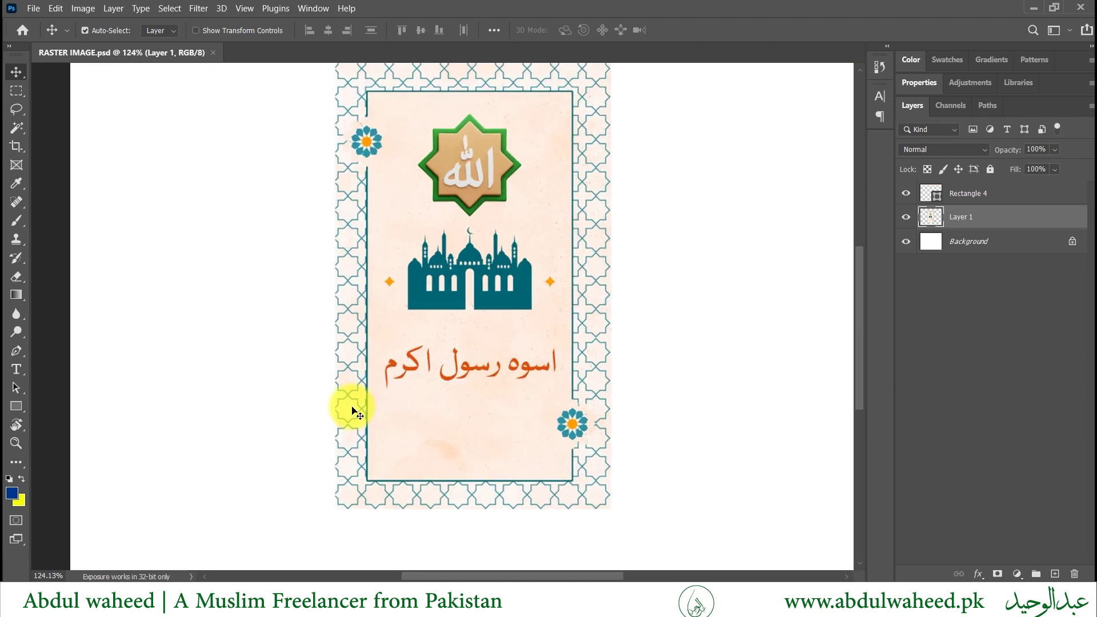
pyautogui.scroll(10, 355, 411)
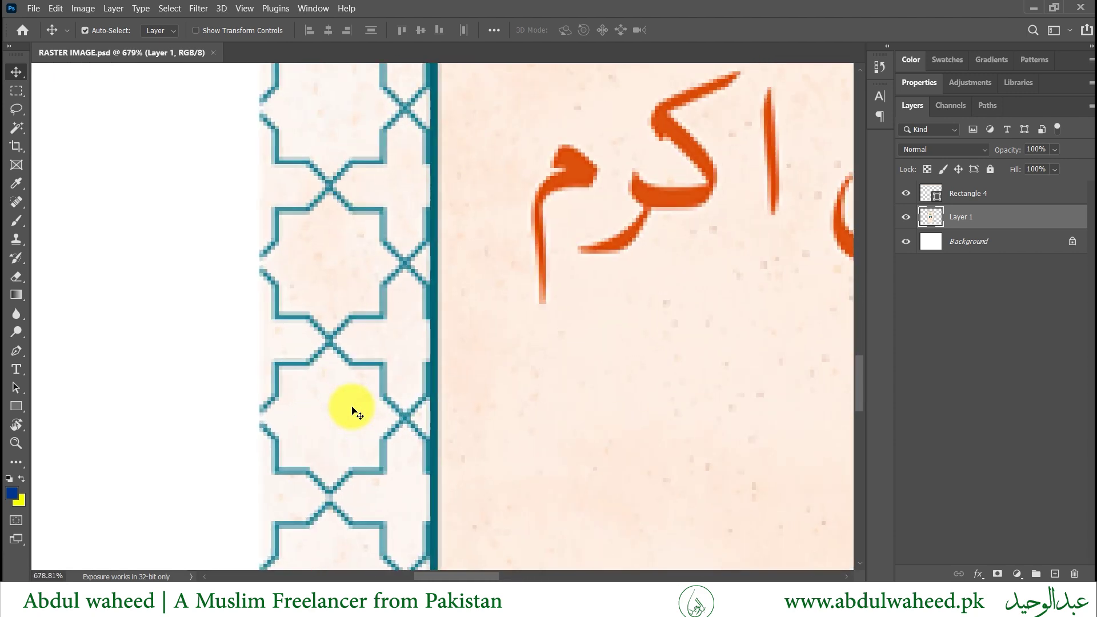
pyautogui.scroll(2, 354, 412)
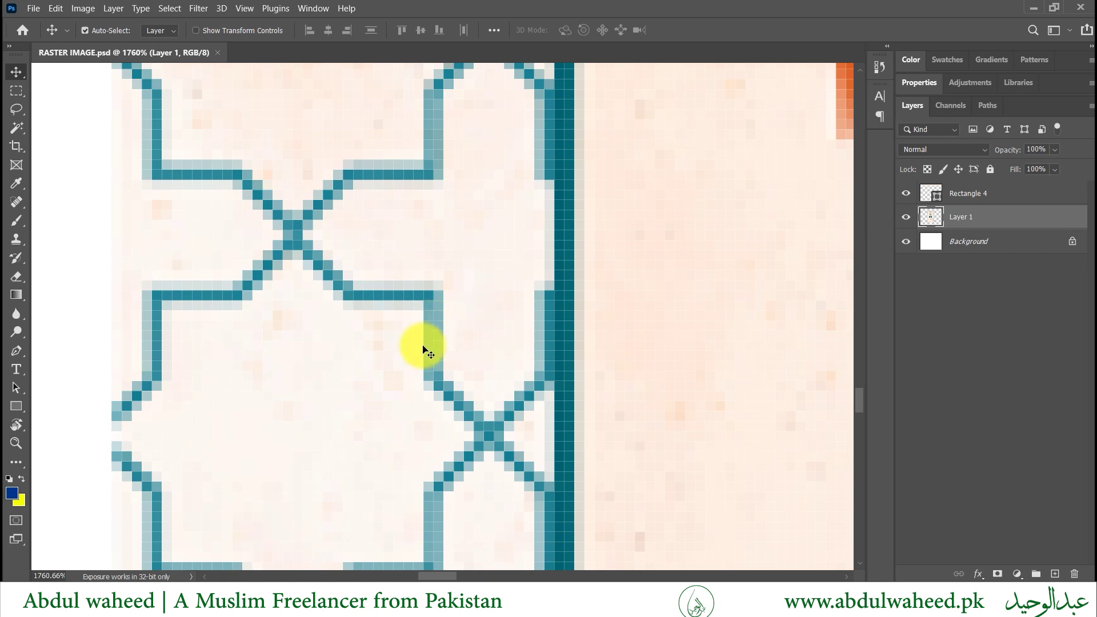
pyautogui.scroll(2, 423, 345)
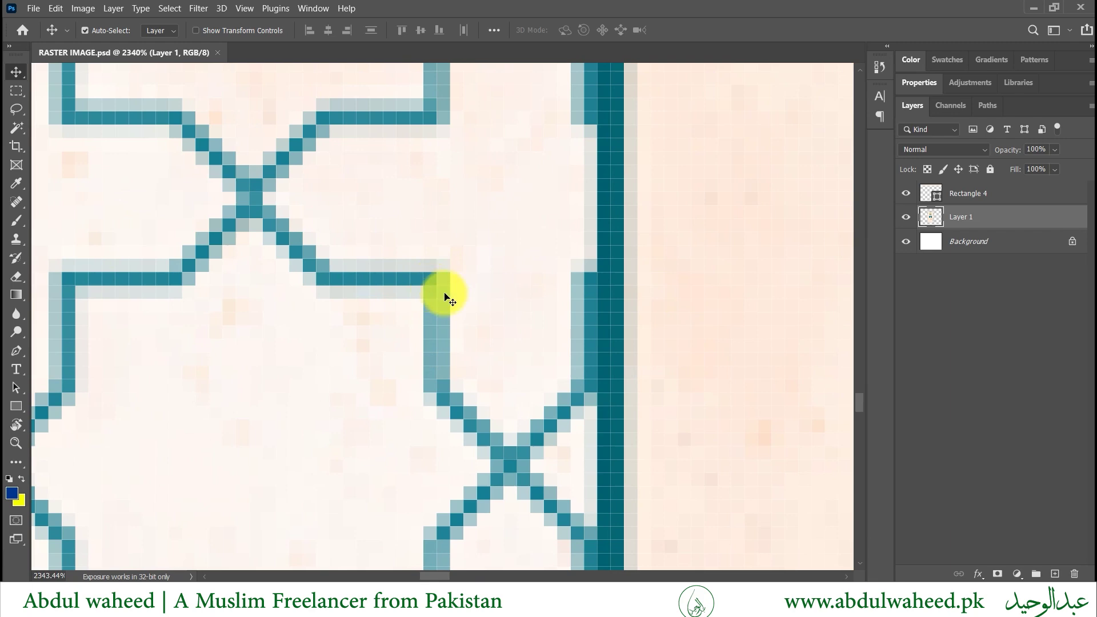
pyautogui.scroll(-10, 394, 295)
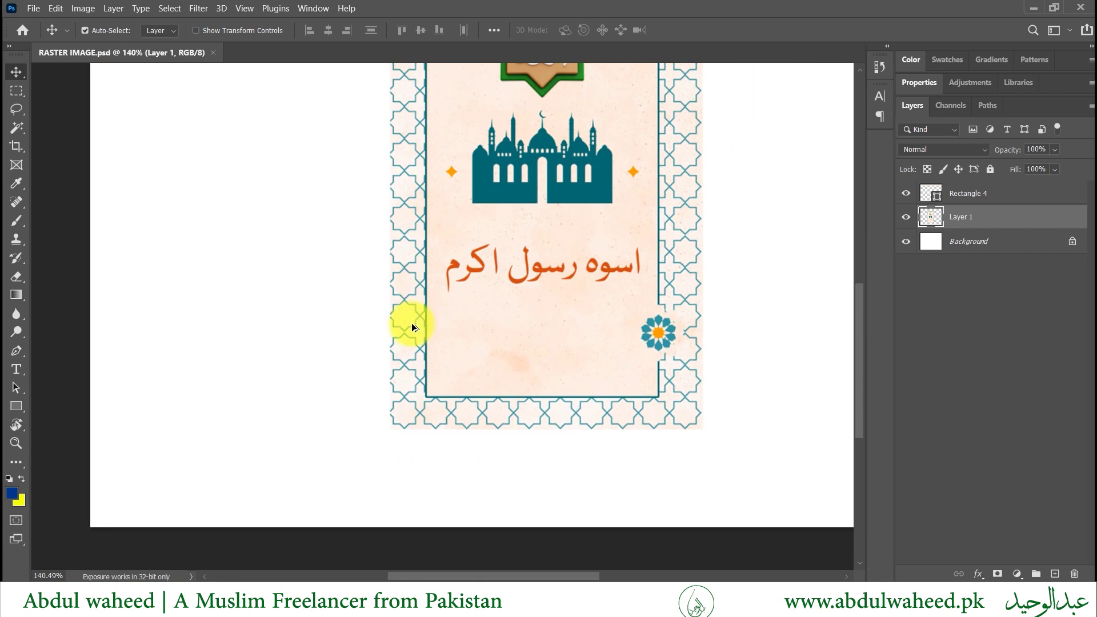
pyautogui.scroll(6, 414, 311)
pyautogui.scroll(5, 383, 308)
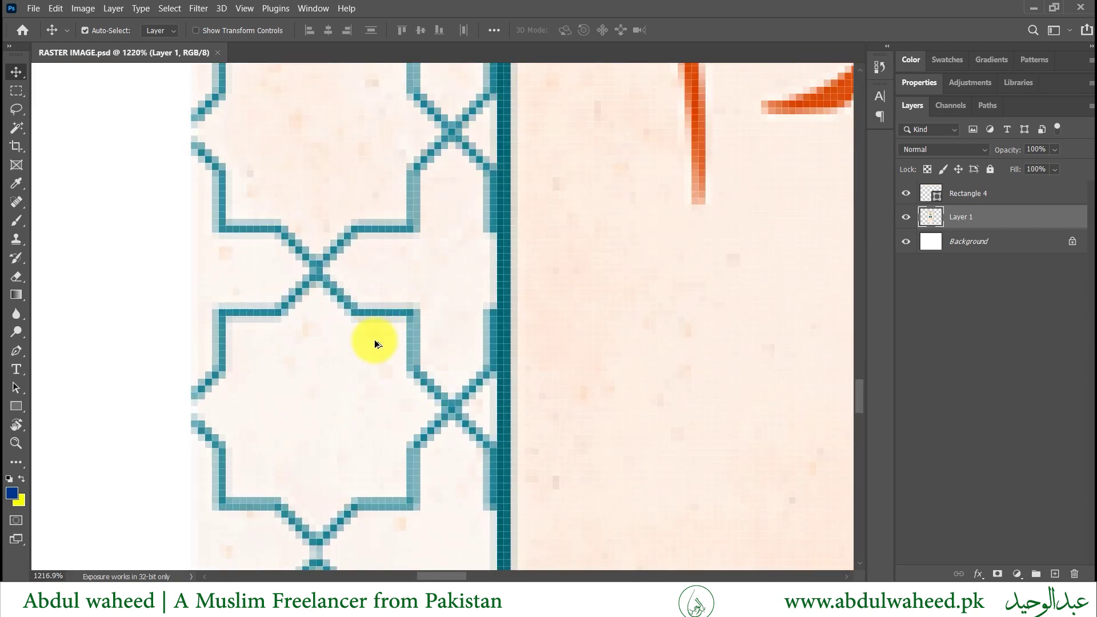
pyautogui.scroll(2, 423, 349)
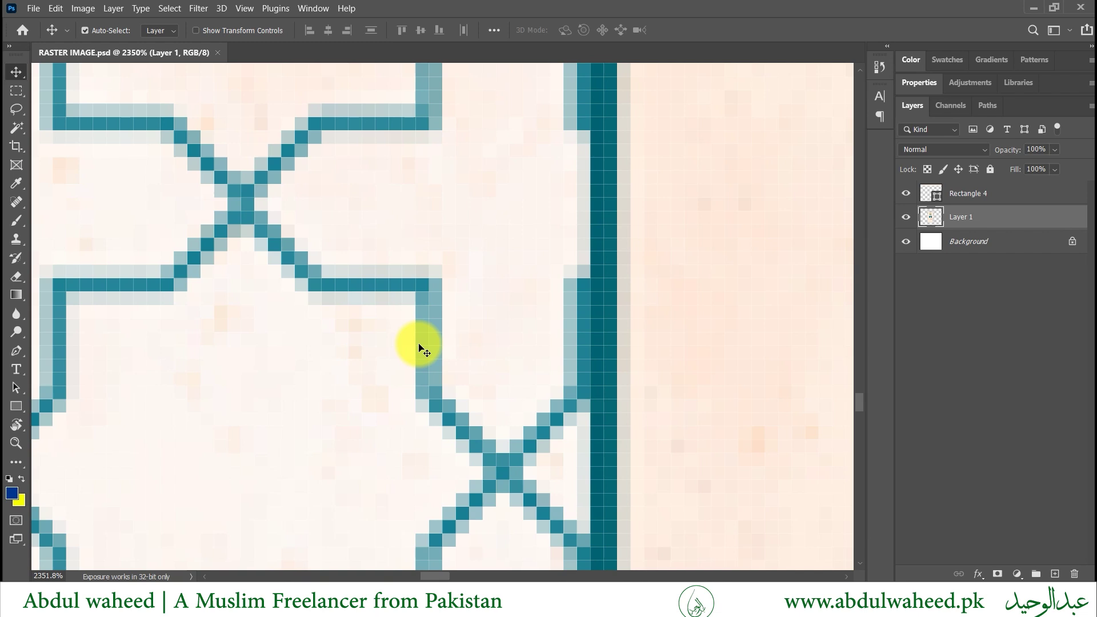
# Step: Examine the pixel edges of the teal frame line and the orange calligraphy, and return to the whole cover
pyautogui.moveTo(445, 297); pyautogui.dragTo(325, 416)
pyautogui.moveTo(490, 282); pyautogui.dragTo(493, 356)
pyautogui.moveTo(668, 281); pyautogui.dragTo(465, 416)
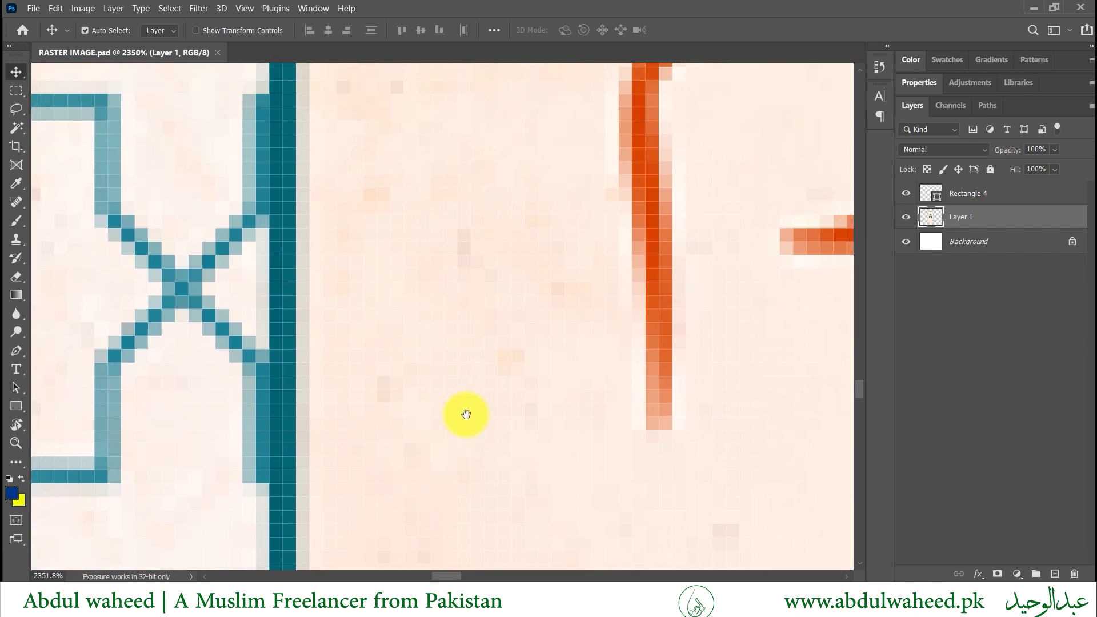
pyautogui.scroll(-2, 469, 417)
pyautogui.scroll(-2, 470, 413)
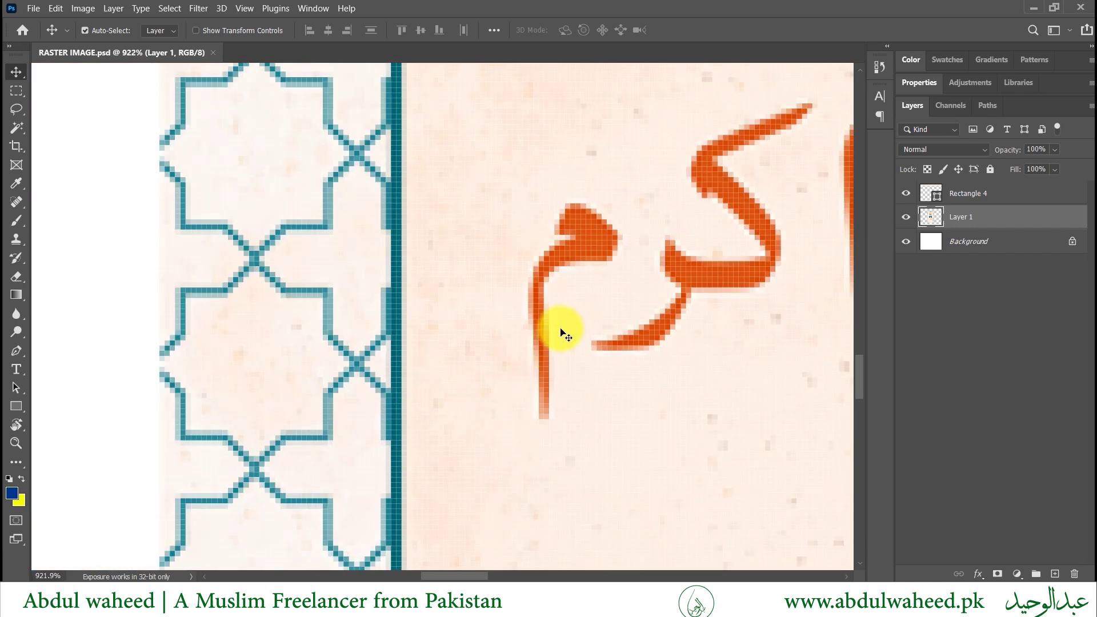
pyautogui.scroll(-1, 558, 371)
pyautogui.scroll(-3, 559, 378)
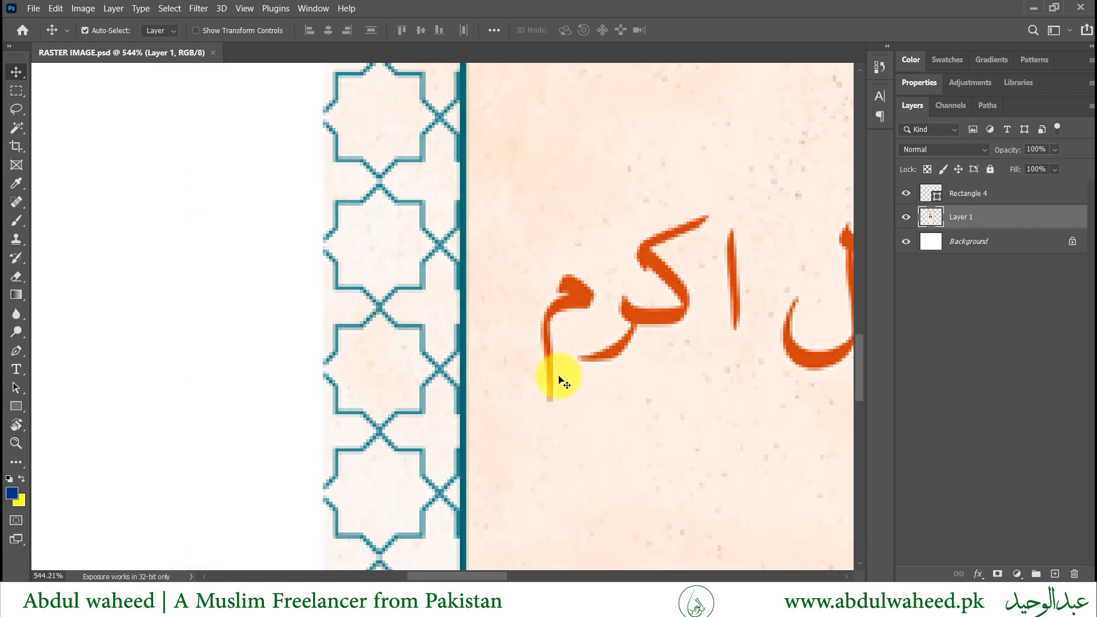
pyautogui.scroll(-3, 559, 378)
pyautogui.moveTo(693, 326); pyautogui.dragTo(482, 355)
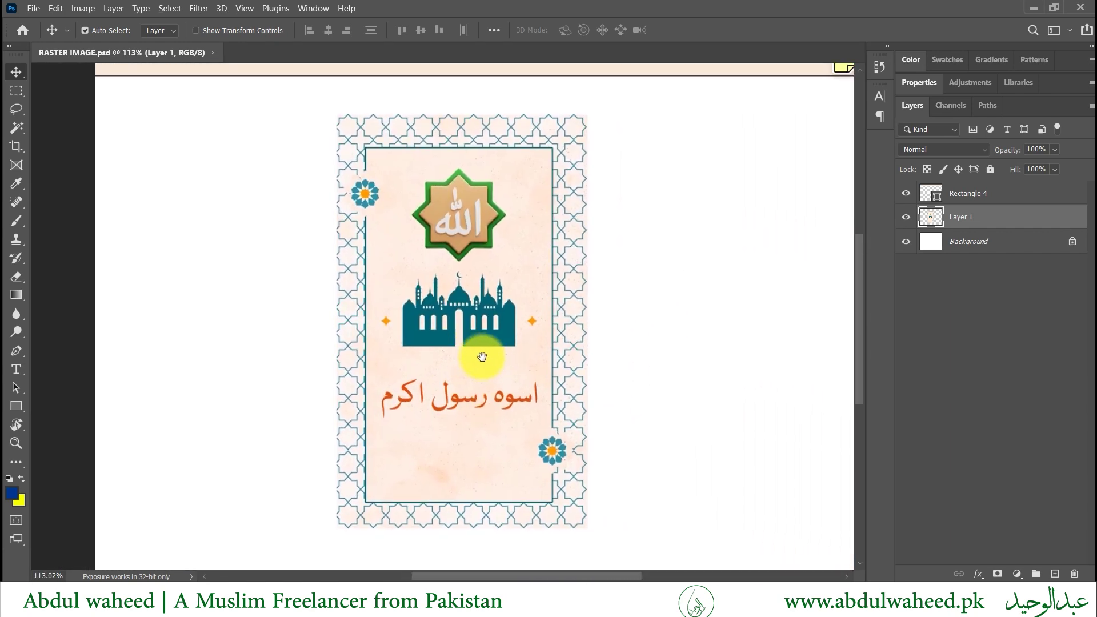
pyautogui.scroll(-1, 483, 354)
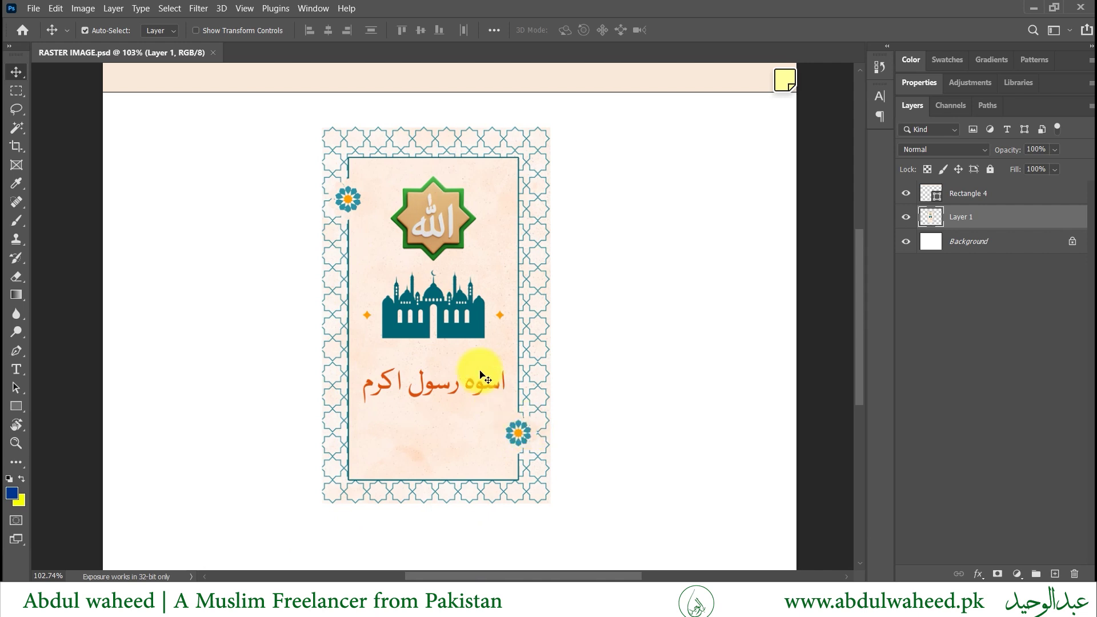
# Step: Scale the book cover on Layer 1 proportionally down to about 24% with Free Transform
pyautogui.press('ctrl')
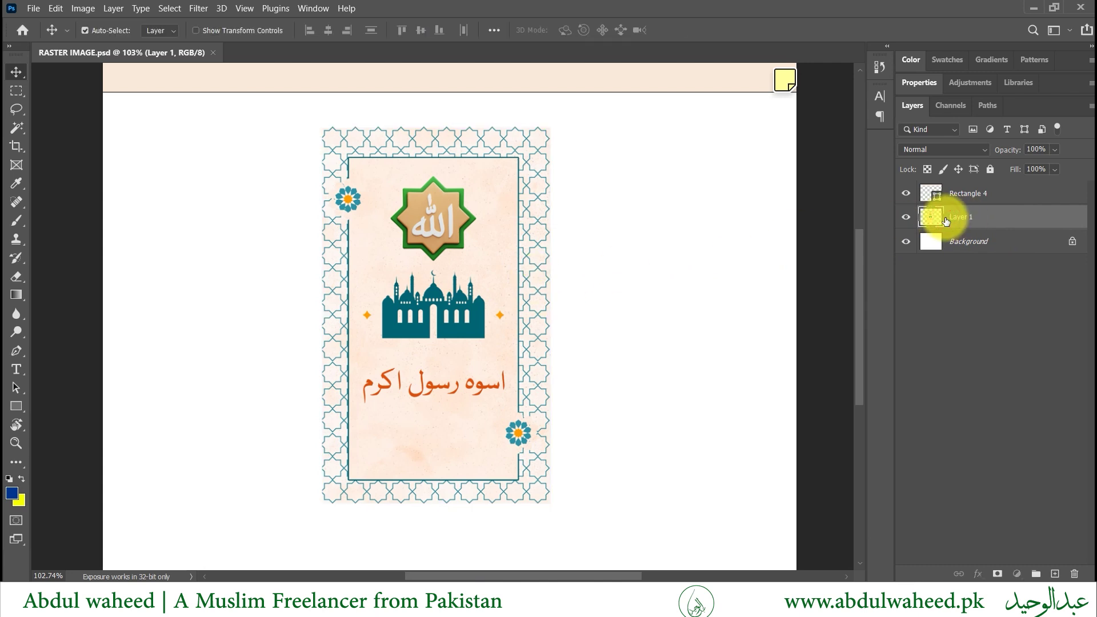
pyautogui.hotkey('ctrl', 't')
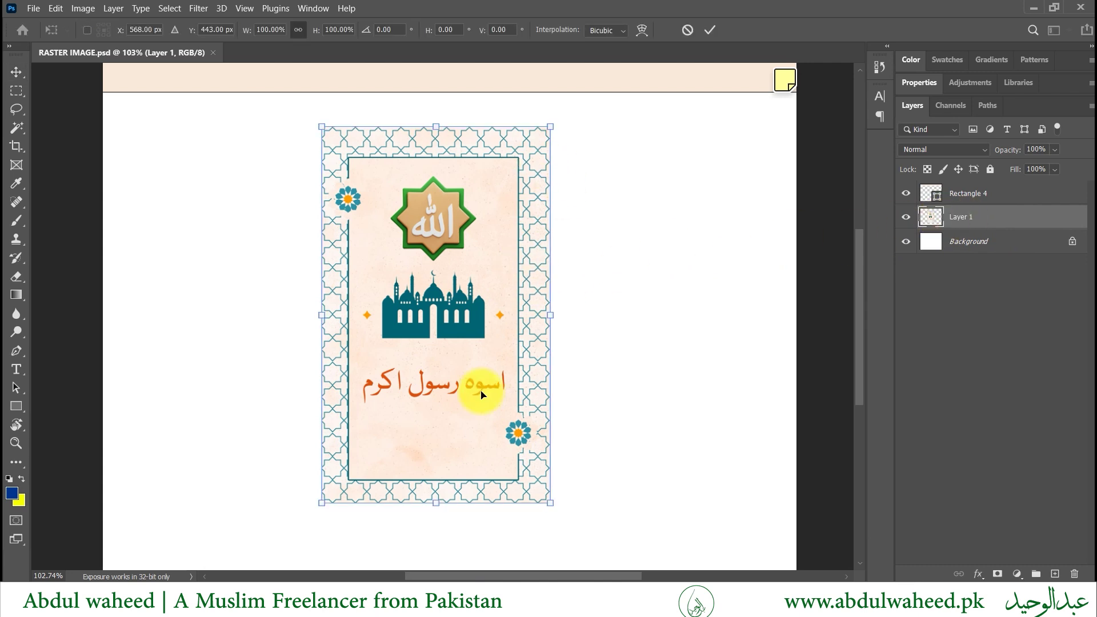
pyautogui.moveTo(548, 504); pyautogui.dragTo(474, 354)
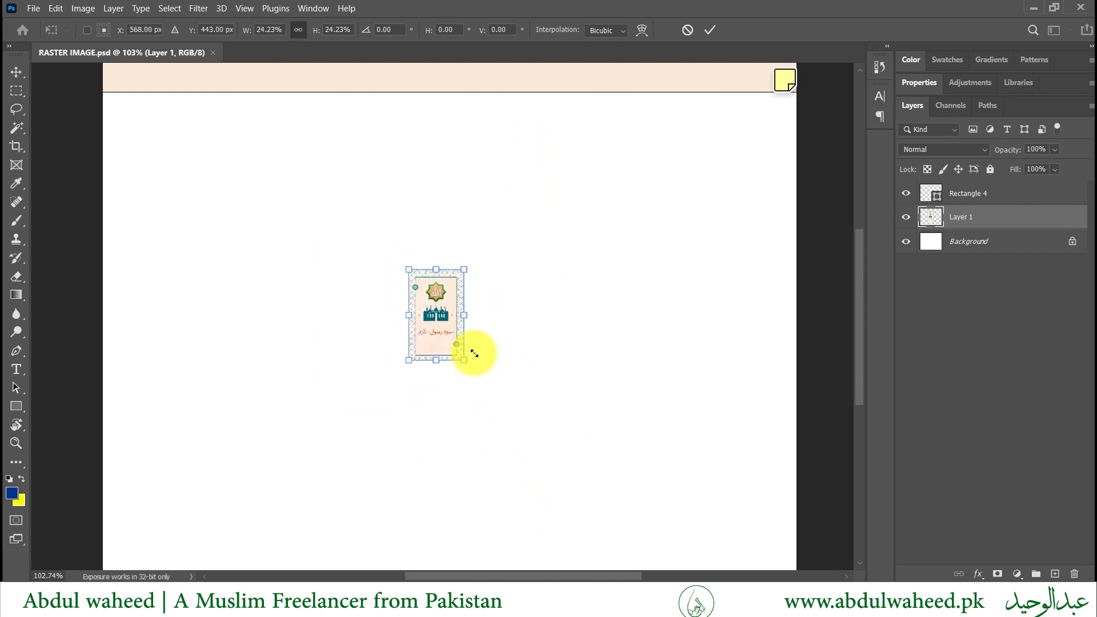
pyautogui.press('Return')
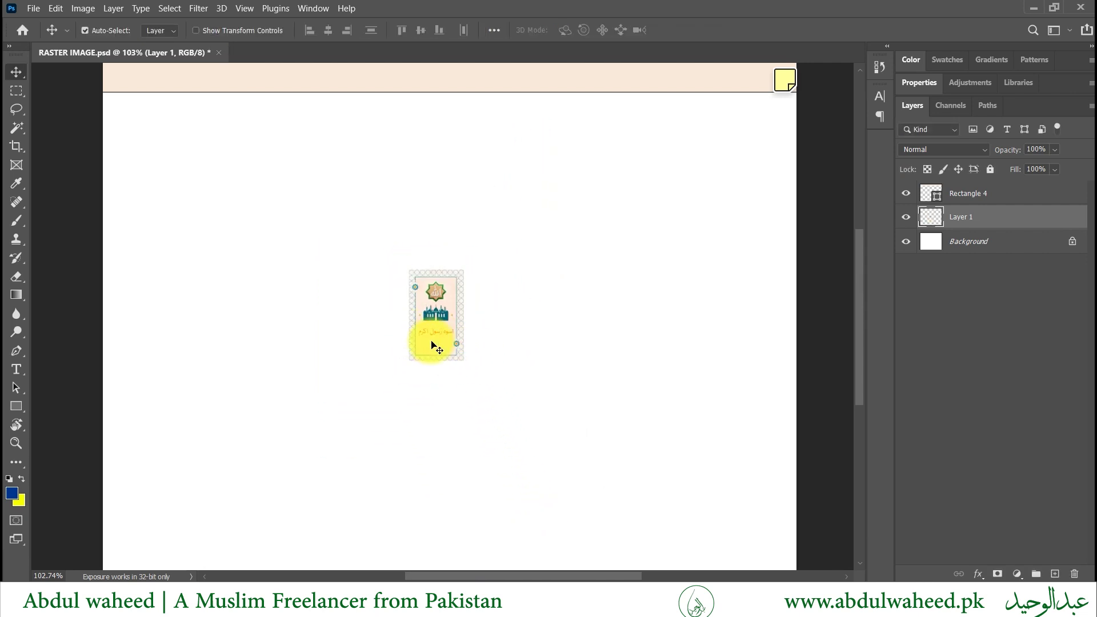
# Step: Inspect the shrunken book cover's detail up close and undo its downscaling
pyautogui.scroll(5, 432, 345)
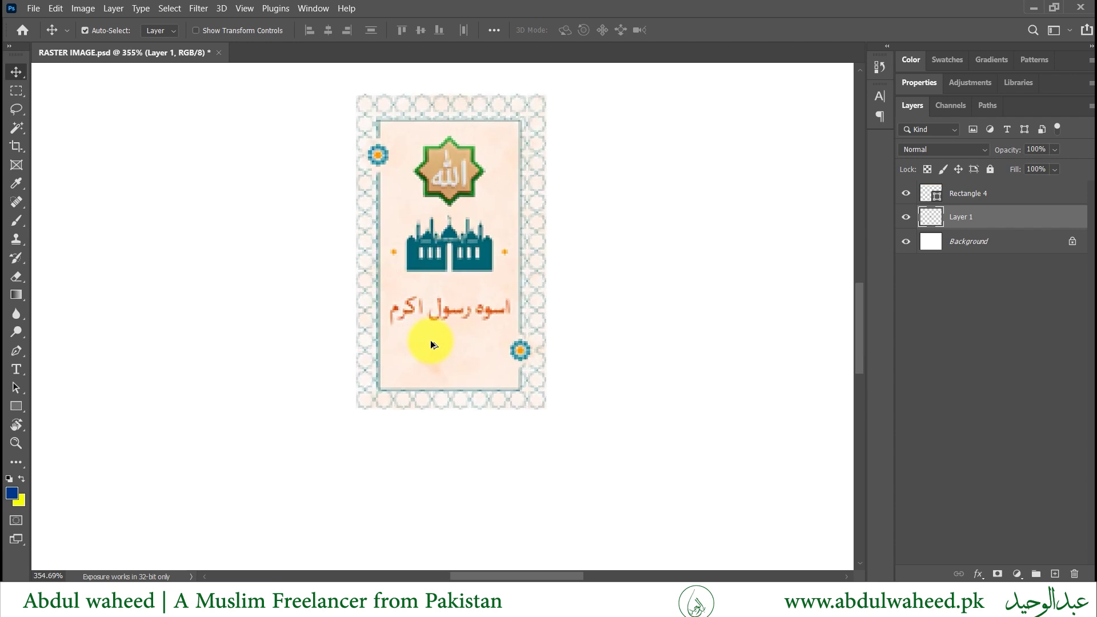
pyautogui.scroll(-2, 431, 344)
pyautogui.scroll(2, 431, 343)
pyautogui.scroll(-2, 431, 343)
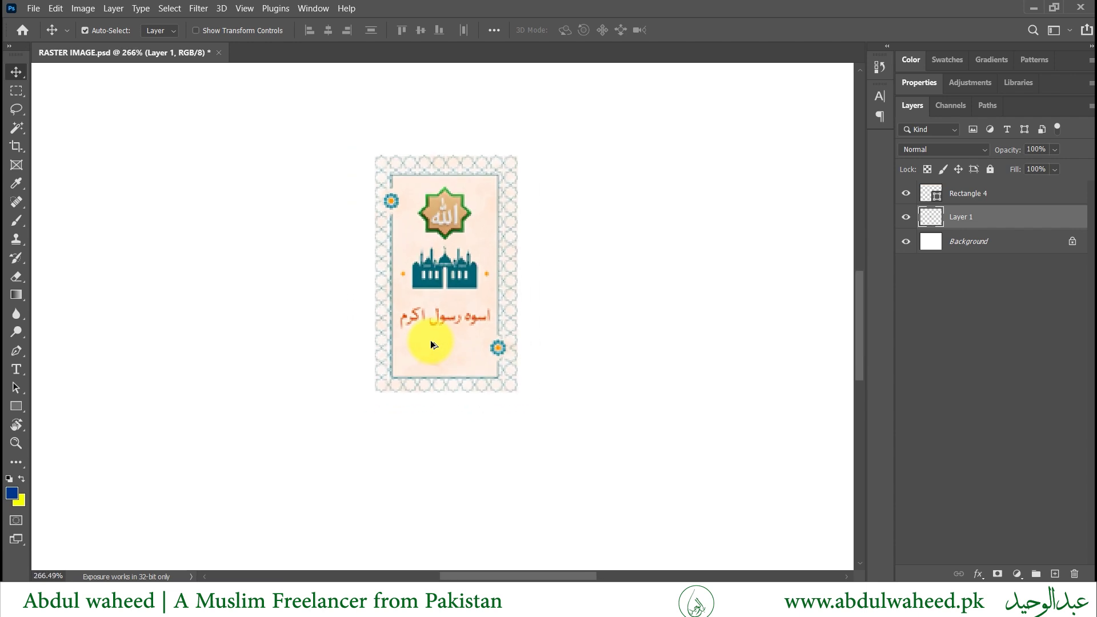
pyautogui.scroll(-7, 430, 343)
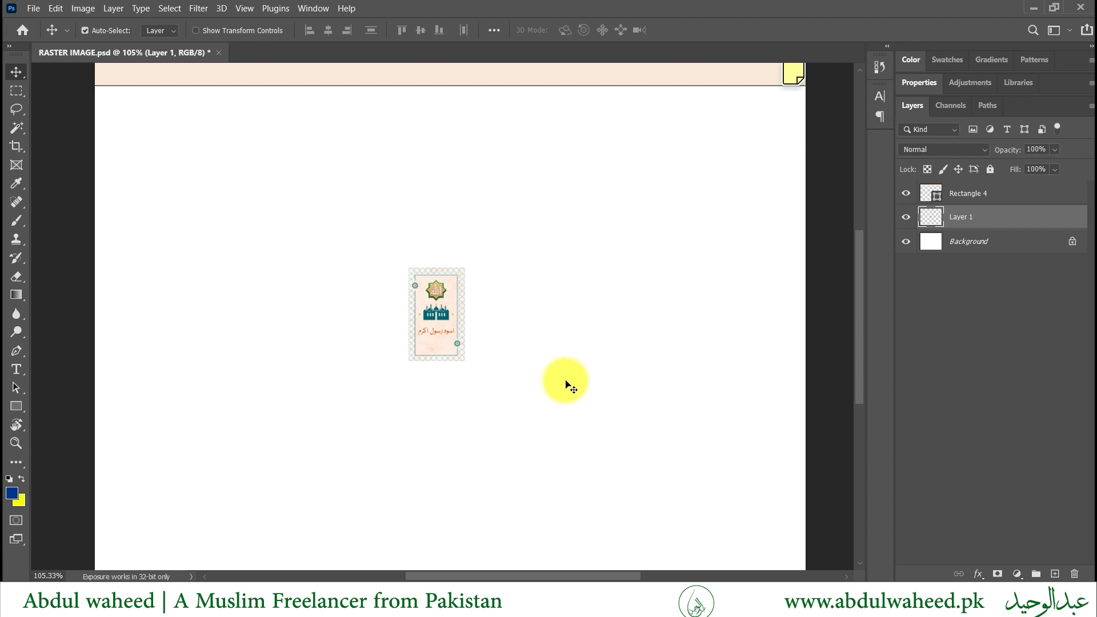
pyautogui.scroll(1, 569, 386)
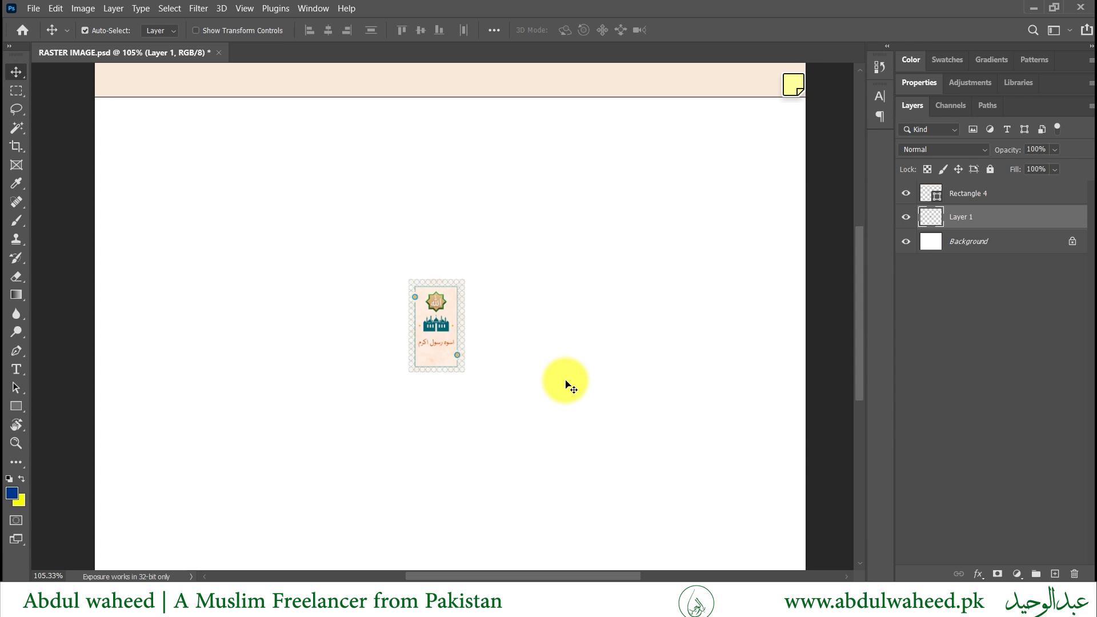
pyautogui.hotkey('ctrl', 'z')
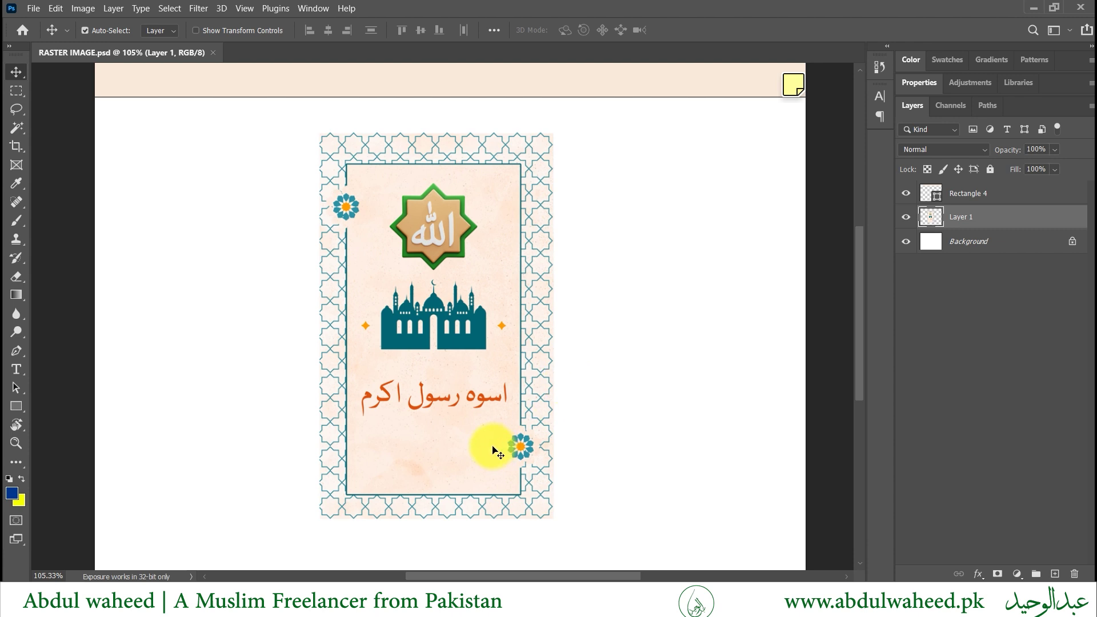
# Step: Enlarge the book cover on Layer 1 proportionally with Free Transform until it extends past the canvas edges
pyautogui.hotkey('ctrl', 't')
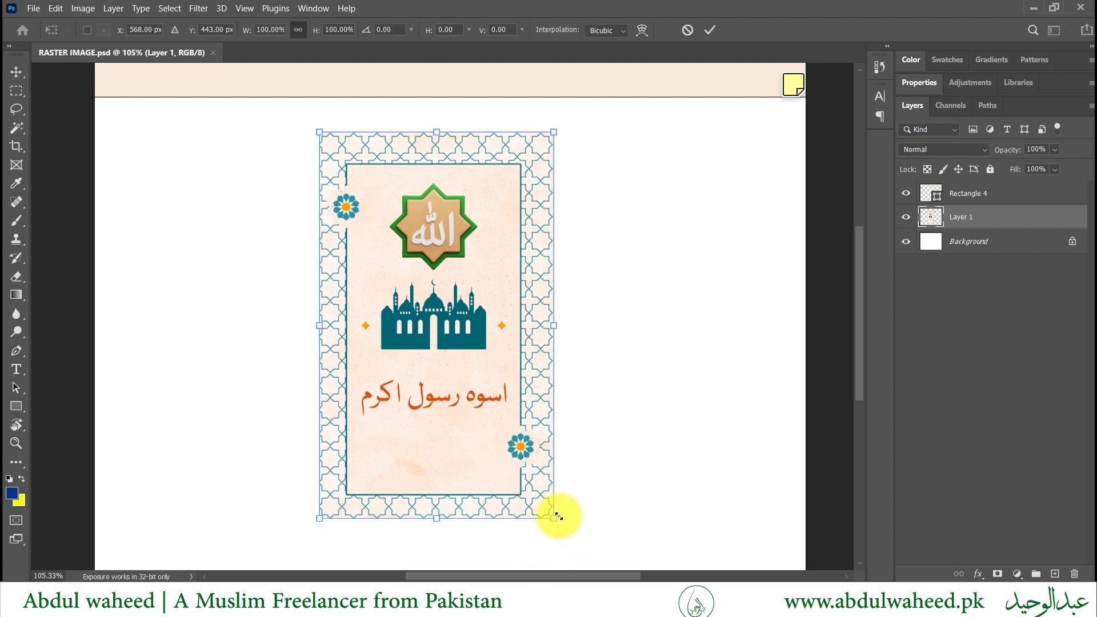
pyautogui.scroll(-4, 557, 516)
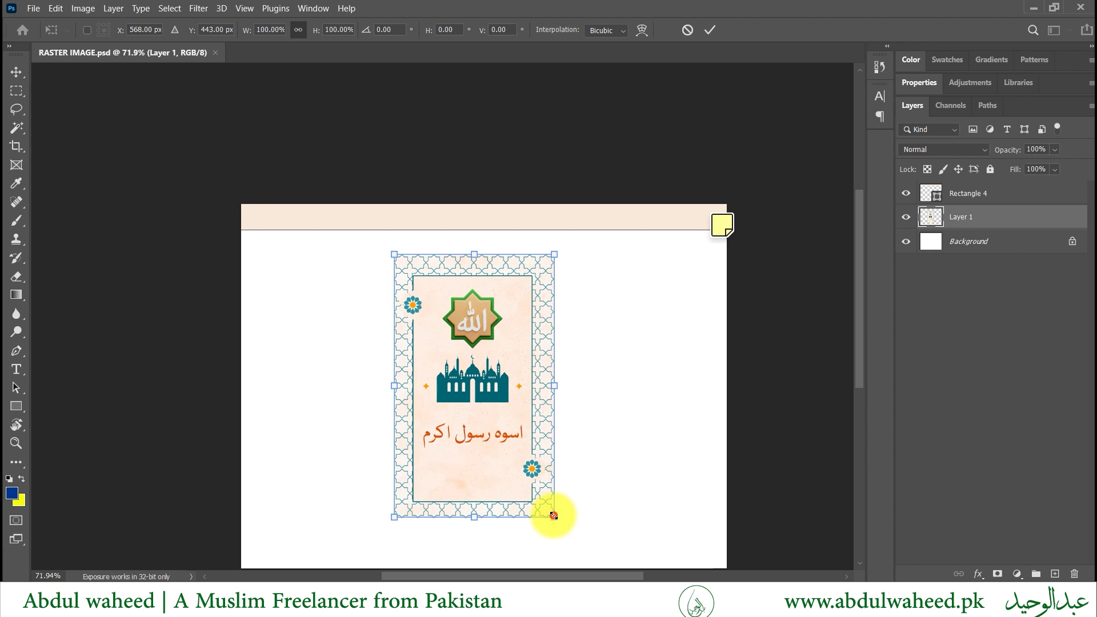
pyautogui.moveTo(553, 517); pyautogui.dragTo(666, 478)
pyautogui.press('Return')
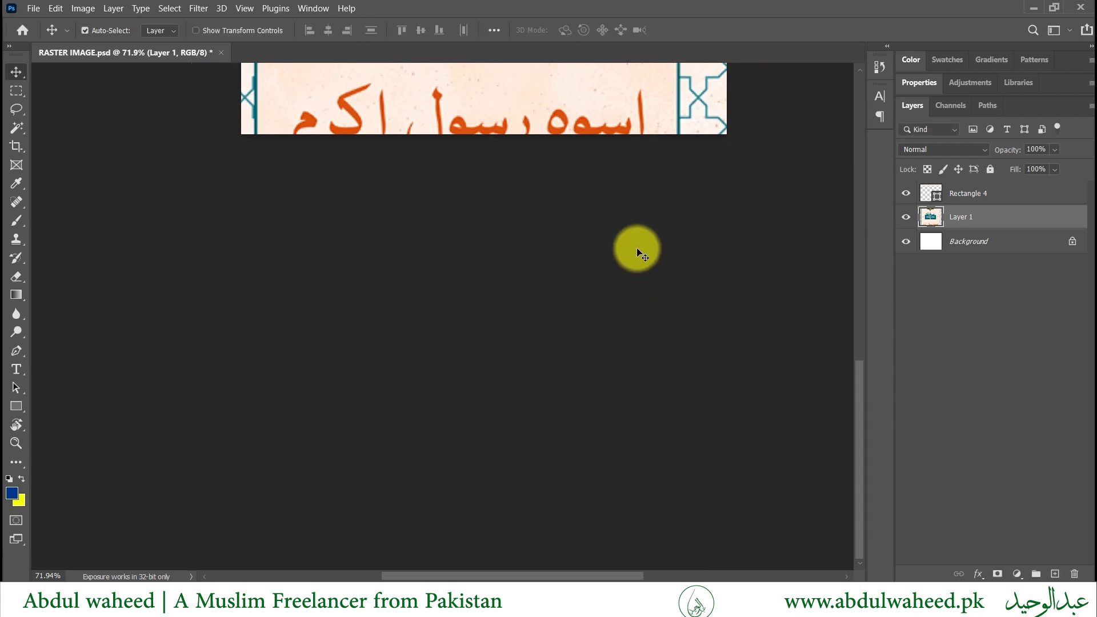
# Step: Inspect the edges of the enlarged mosque silhouette up close and undo the cover's enlargement
pyautogui.scroll(5, 637, 252)
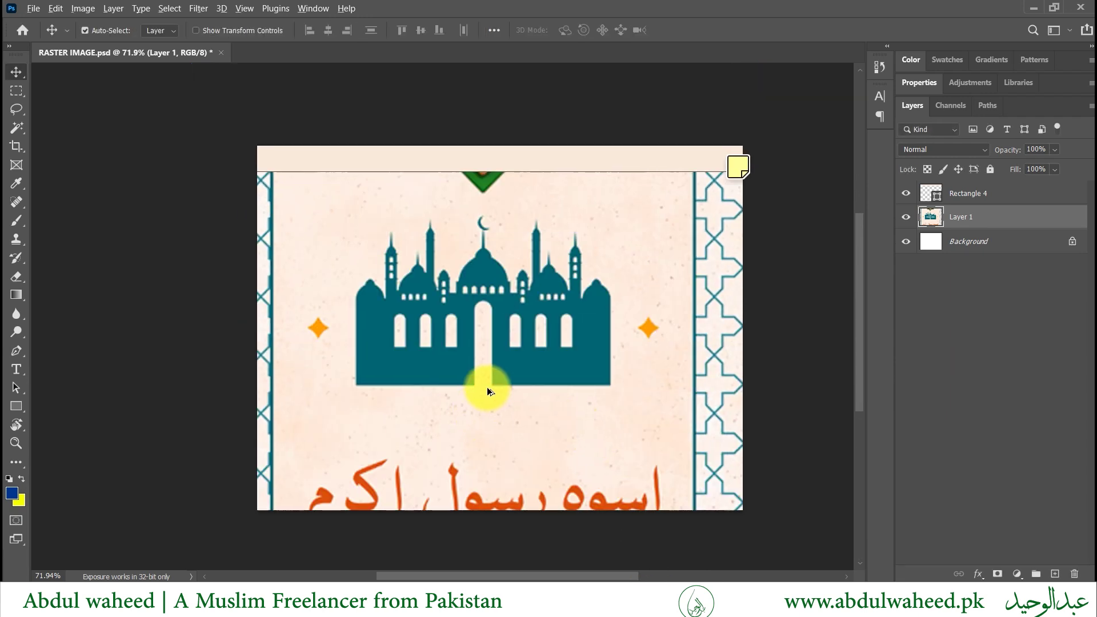
pyautogui.scroll(3, 452, 342)
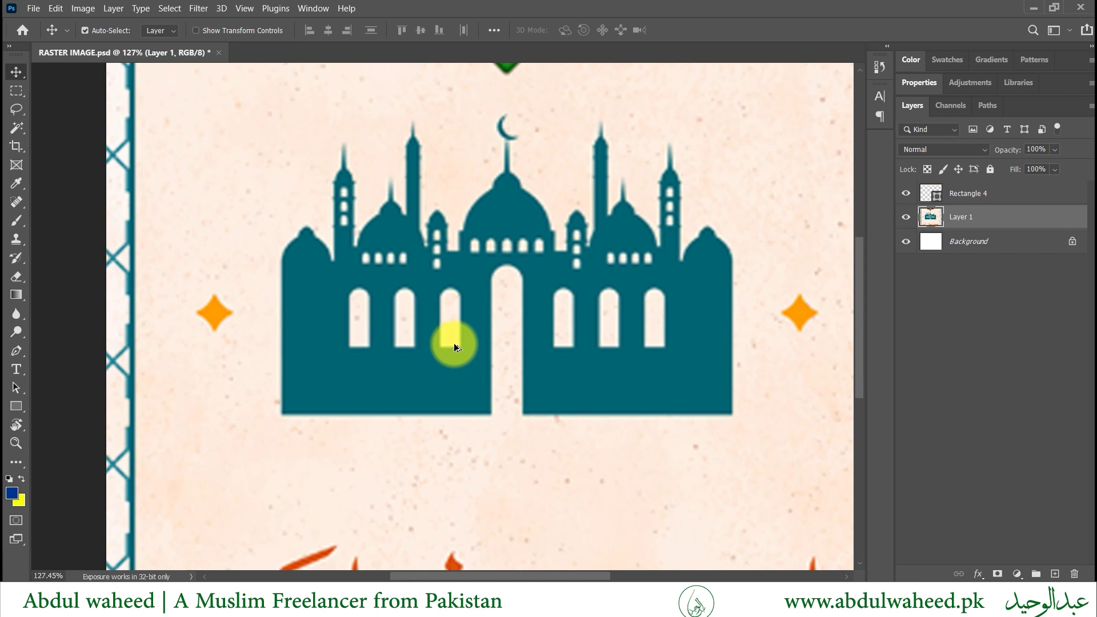
pyautogui.moveTo(678, 393); pyautogui.dragTo(595, 400)
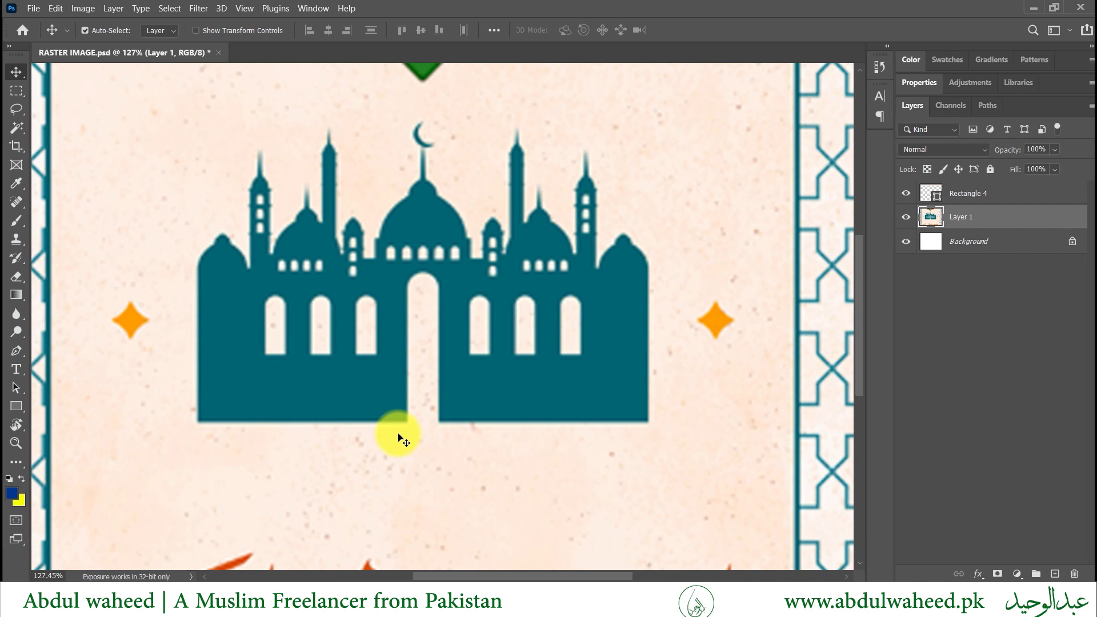
pyautogui.press('ctrl')
pyautogui.scroll(-2, 477, 397)
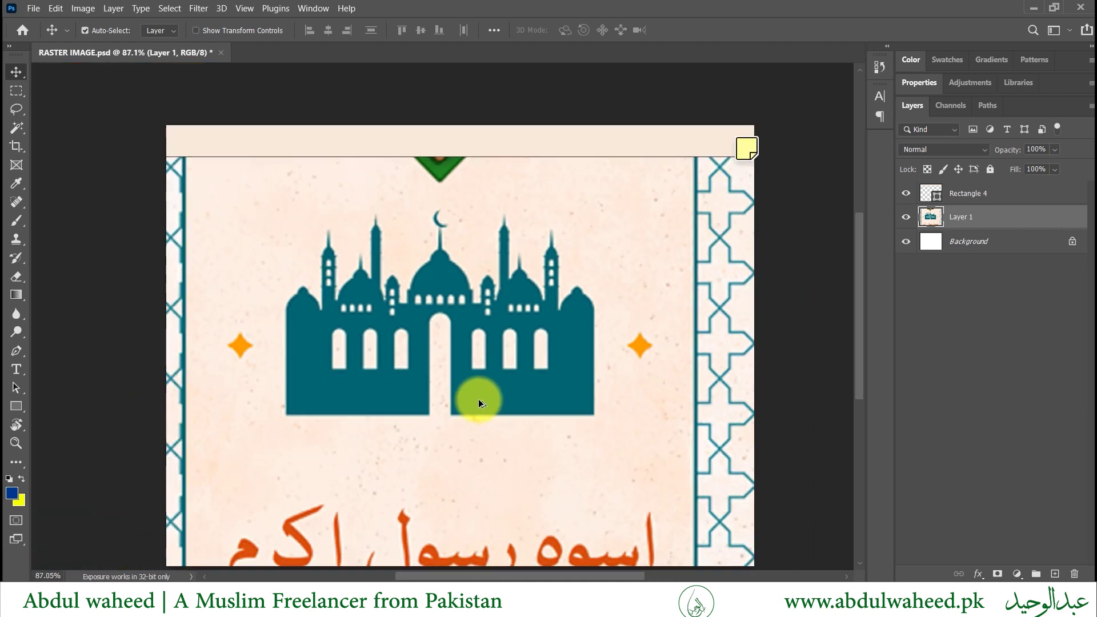
pyautogui.click(786, 389)
pyautogui.press('ctrl')
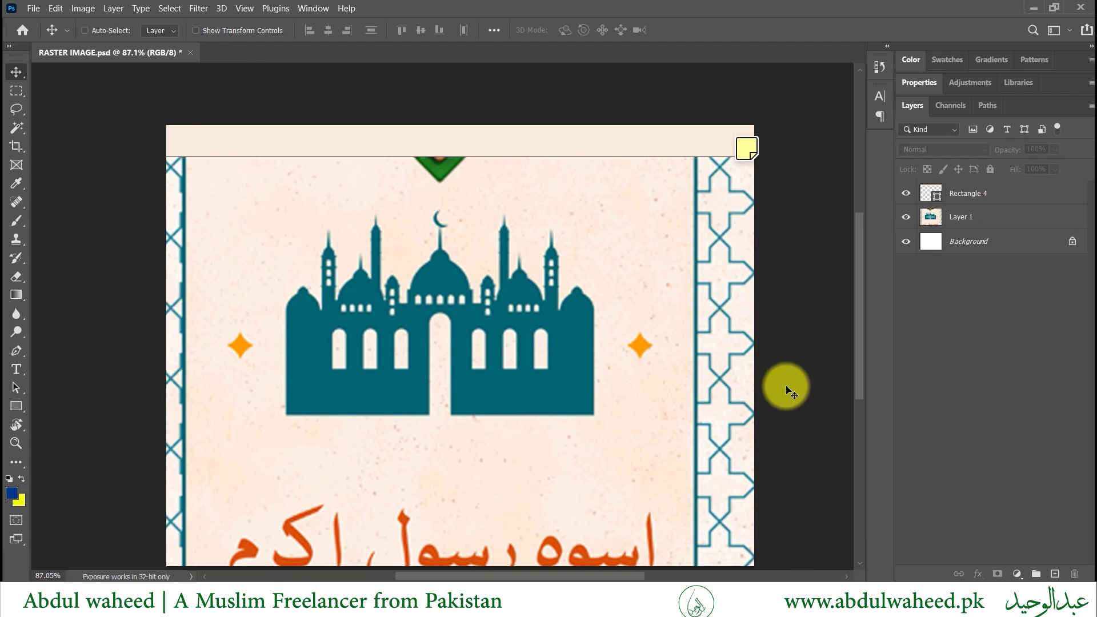
pyautogui.hotkey('ctrl', 'z')
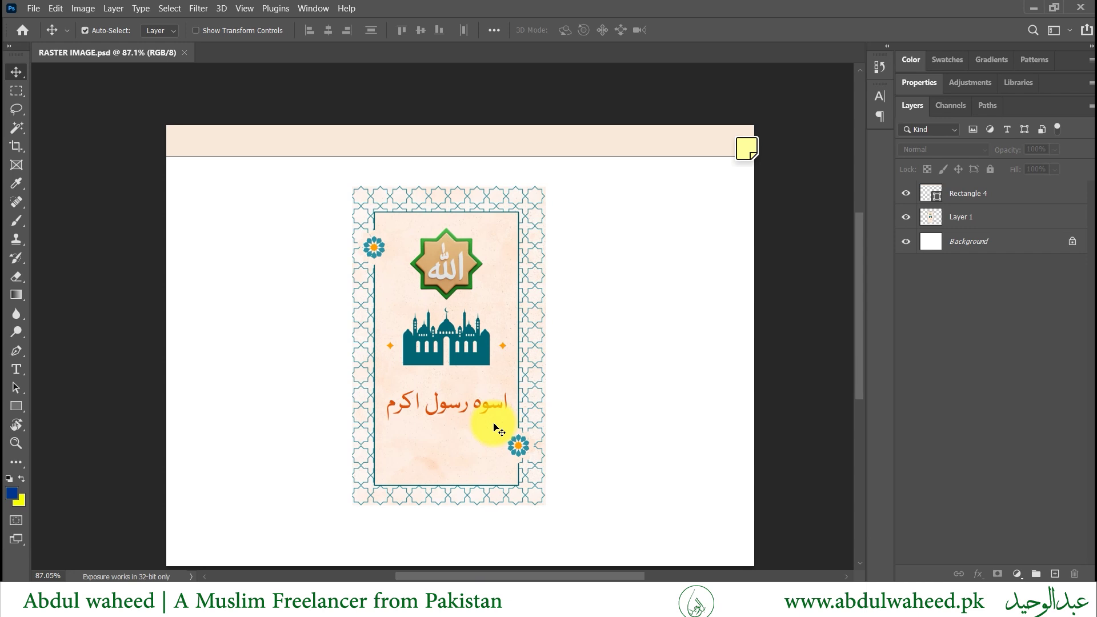
pyautogui.moveTo(489, 436); pyautogui.dragTo(506, 420)
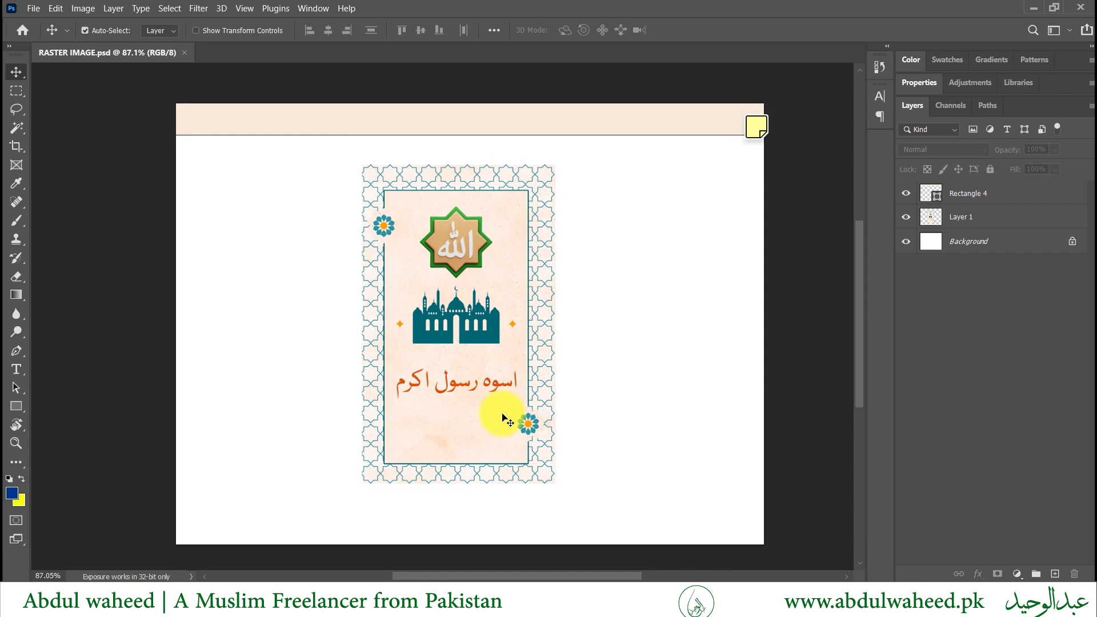